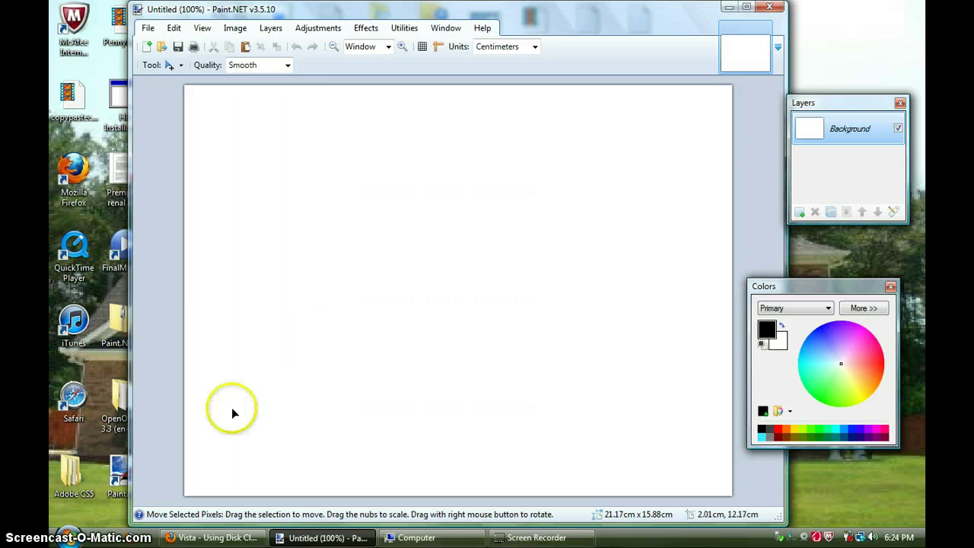
Import MCAWHITECARFLYER.jpg from the Pictures folder as a new layer
{"action": "left_click", "coordinate": [229, 34]}
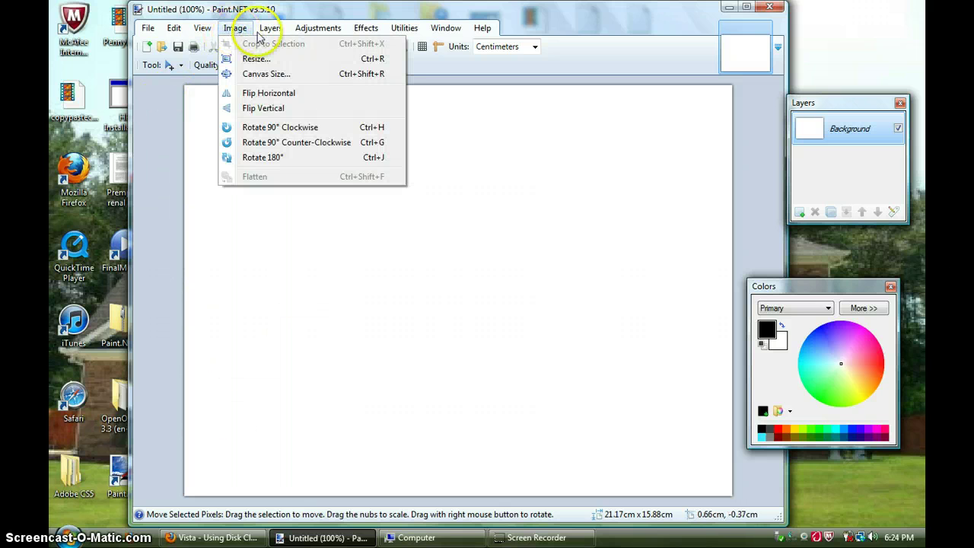
{"action": "mouse_move", "coordinate": [262, 37]}
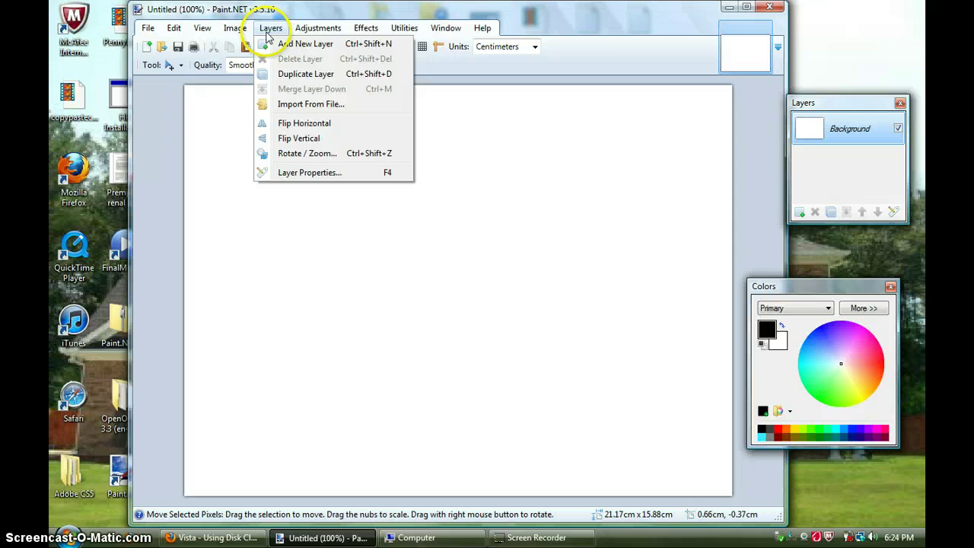
{"action": "left_click", "coordinate": [293, 105]}
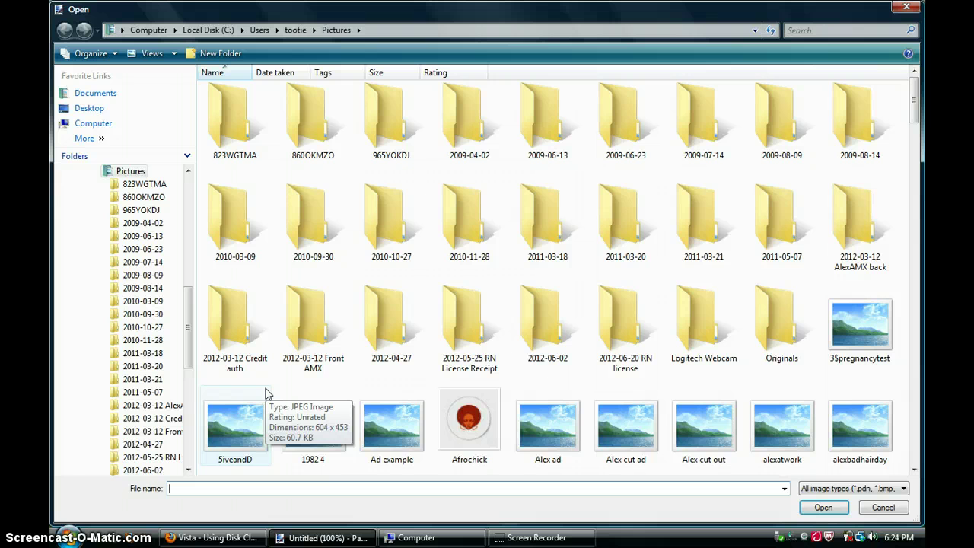
{"action": "type", "text": "mc"}
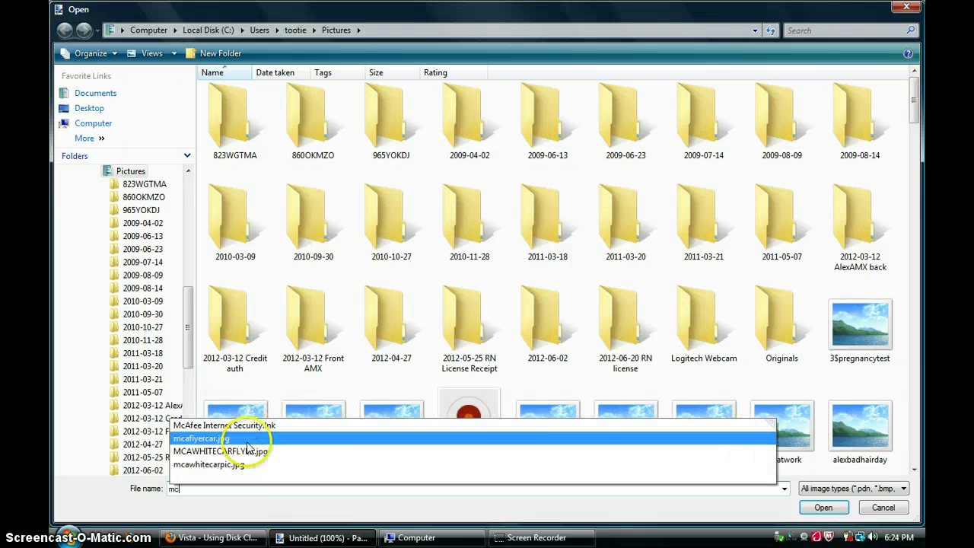
{"action": "left_click", "coordinate": [247, 454]}
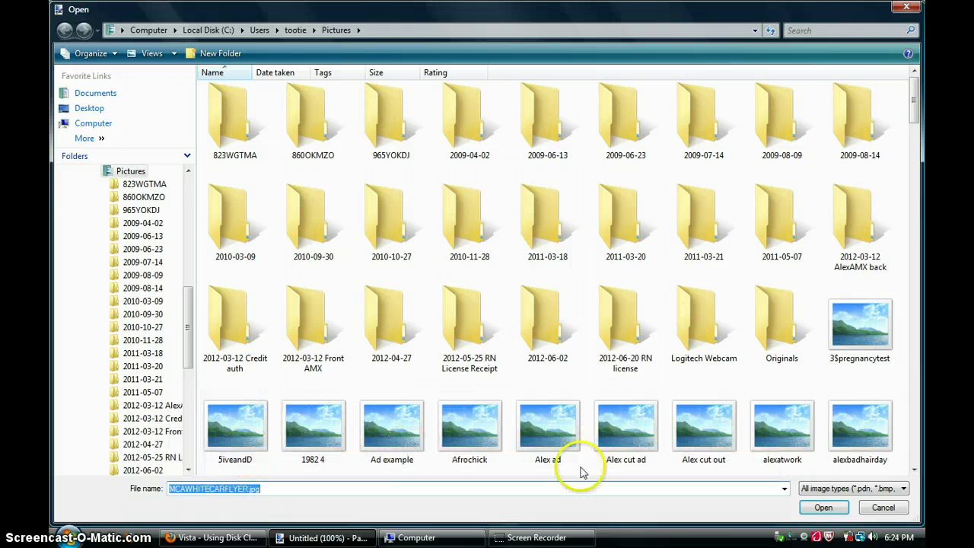
{"action": "left_click", "coordinate": [815, 510]}
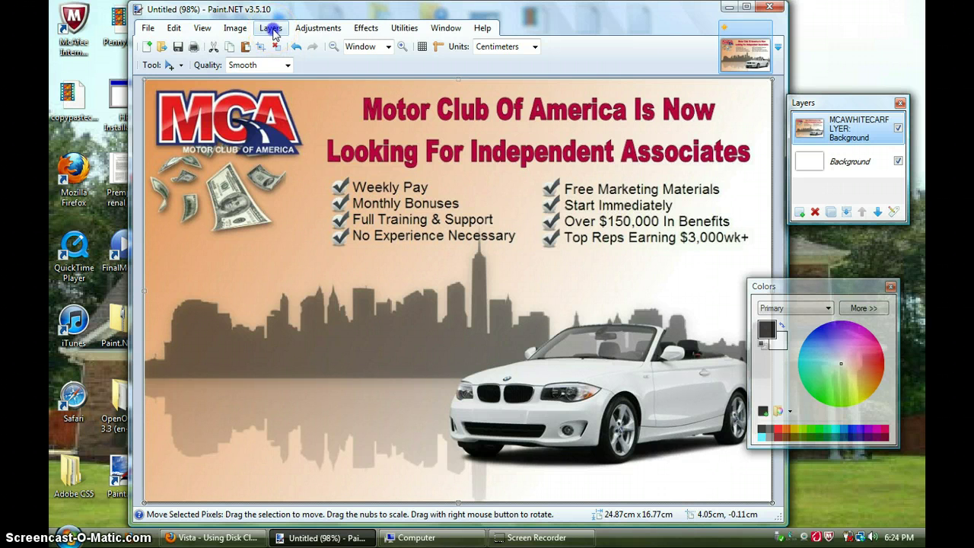
Import the cutepic photo as another layer over the flyer
{"action": "left_click", "coordinate": [272, 30]}
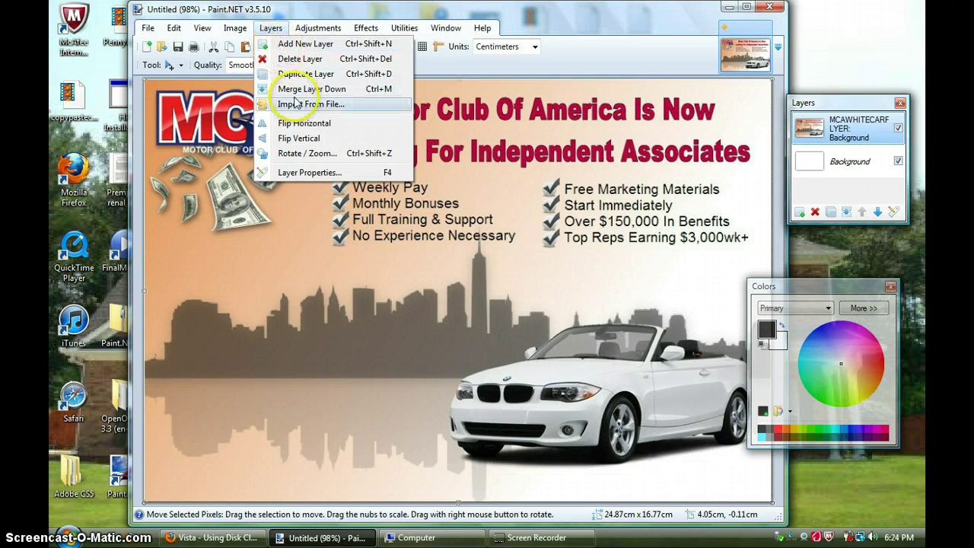
{"action": "left_click", "coordinate": [297, 105]}
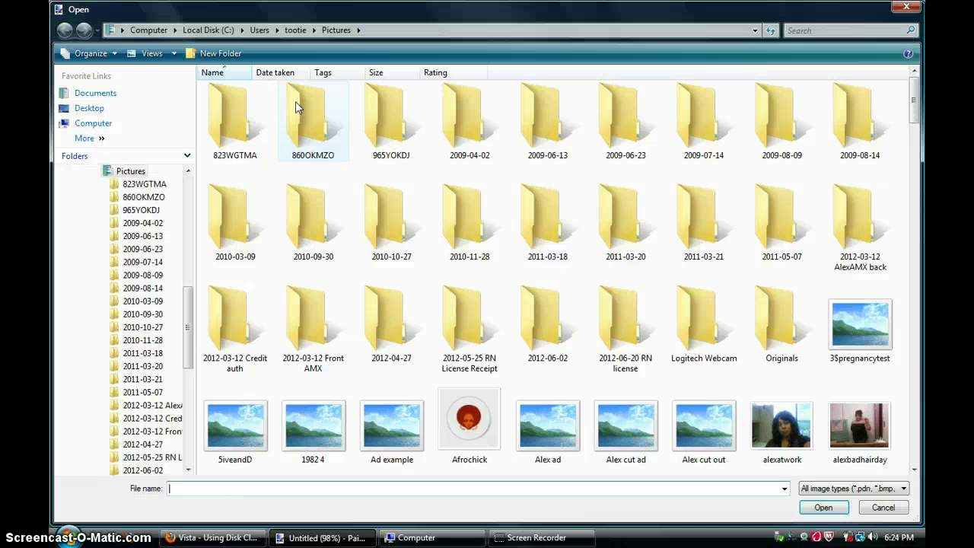
{"action": "type", "text": "cutepic"}
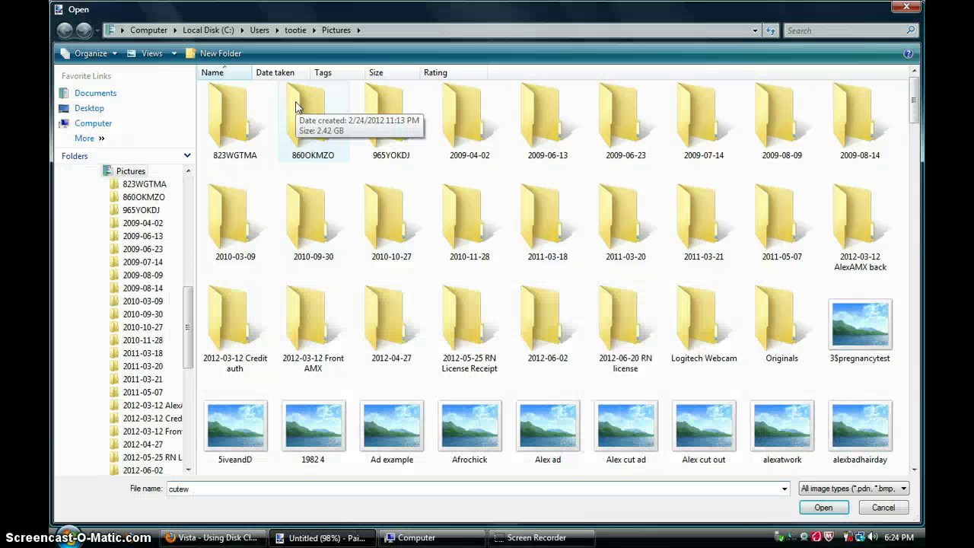
{"action": "key", "text": "Down"}
{"action": "key", "text": "Down"}
{"action": "key", "text": "Return"}
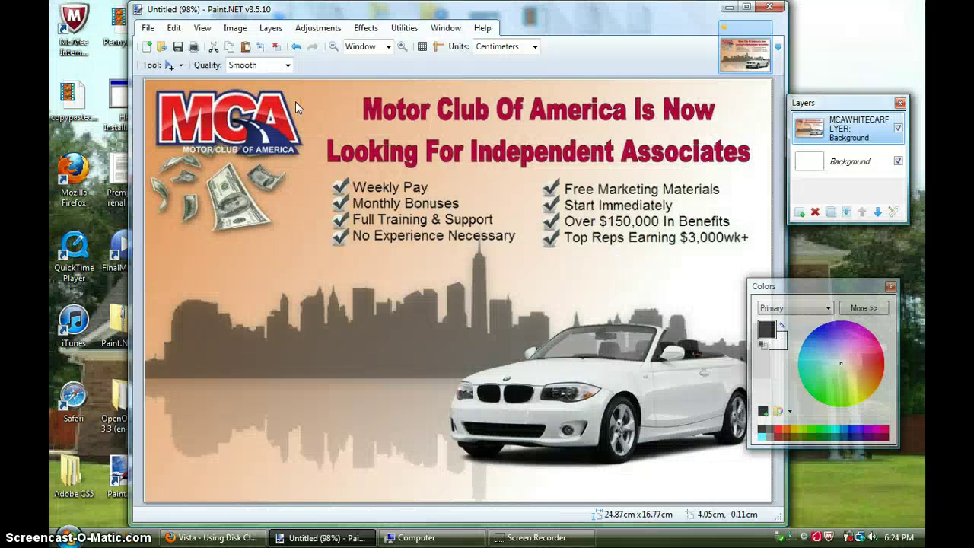
Resize the photo to about 5.40 × 7.04 cm at the flyer's lower left, then deselect
{"action": "left_click_drag", "start_coordinate": [233, 145], "coordinate": [237, 307]}
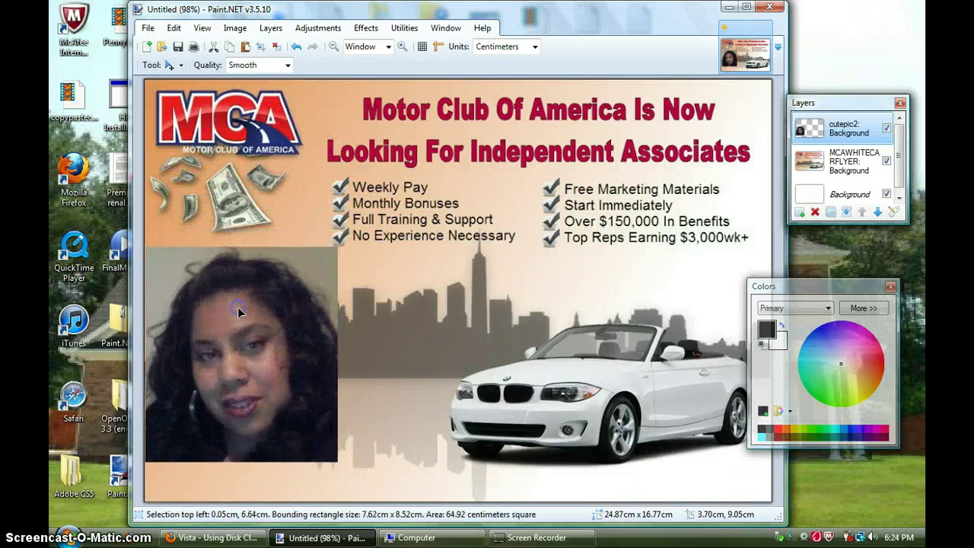
{"action": "left_click_drag", "start_coordinate": [240, 245], "coordinate": [241, 285]}
{"action": "left_click_drag", "start_coordinate": [339, 373], "coordinate": [253, 338]}
{"action": "left_click_drag", "start_coordinate": [224, 409], "coordinate": [226, 391]}
{"action": "left_click_drag", "start_coordinate": [233, 356], "coordinate": [229, 367]}
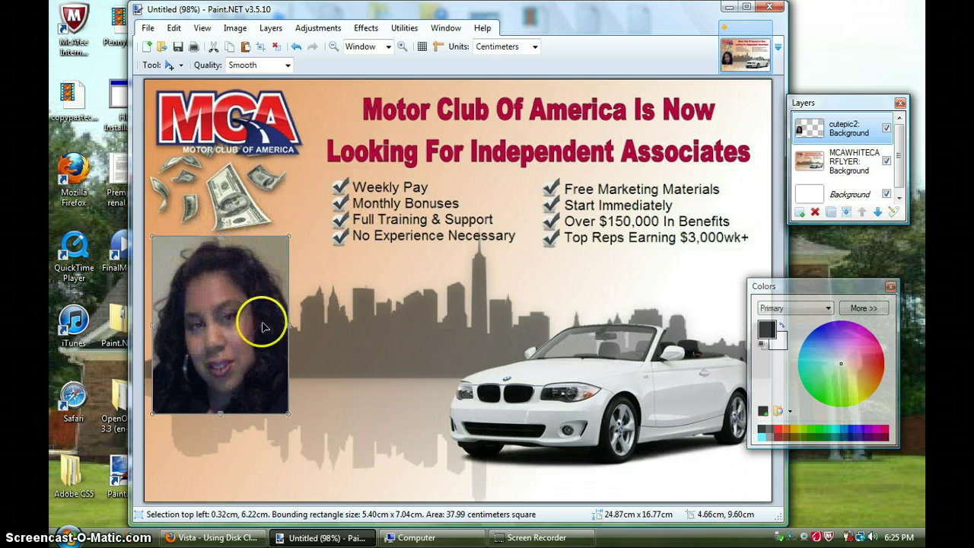
{"action": "left_click", "coordinate": [173, 28]}
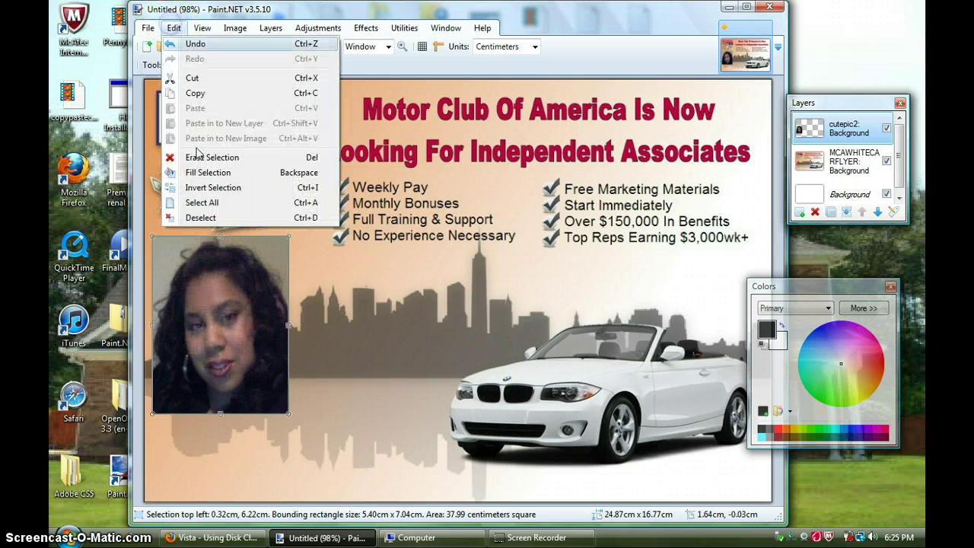
{"action": "left_click", "coordinate": [214, 218]}
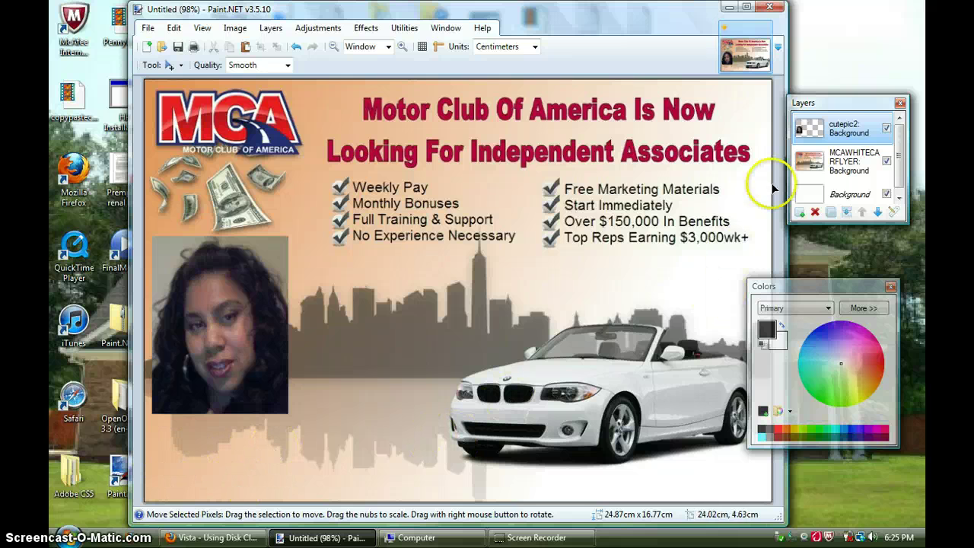
Add a new layer and type the person's full name beneath the photo
{"action": "left_click", "coordinate": [801, 212]}
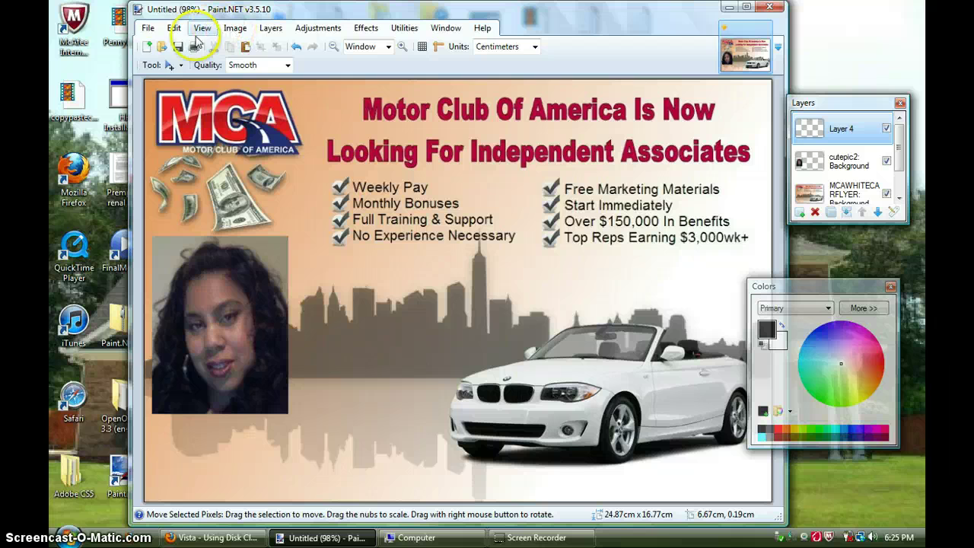
{"action": "left_click", "coordinate": [153, 67]}
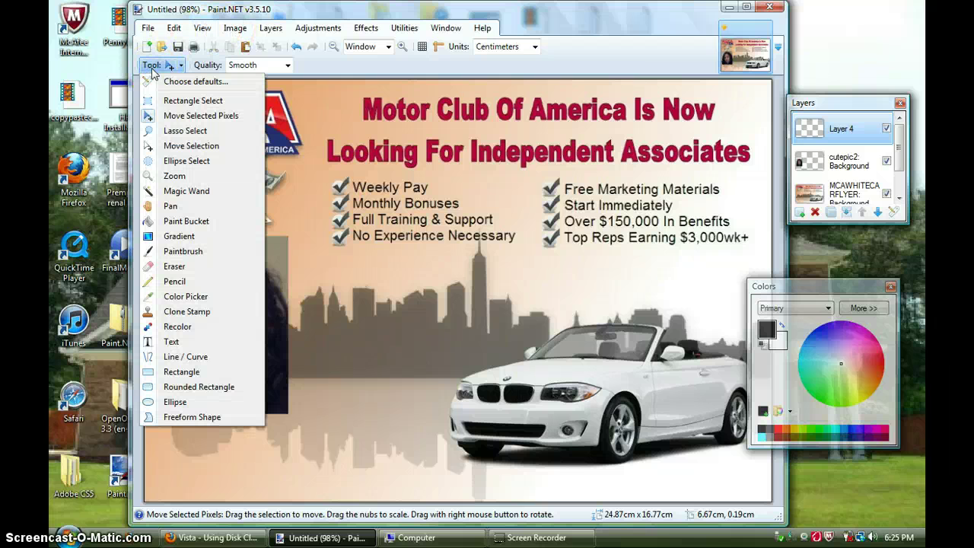
{"action": "left_click", "coordinate": [162, 344]}
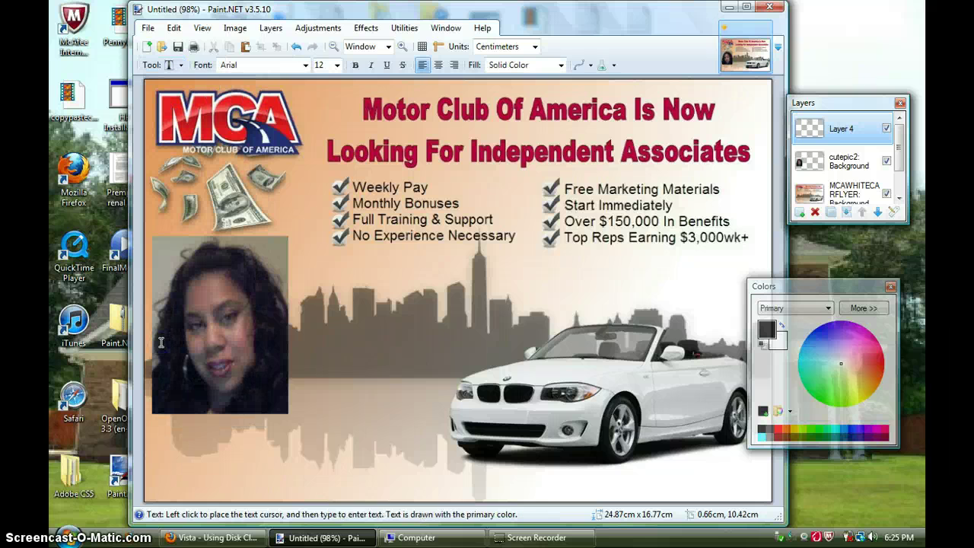
{"action": "left_click", "coordinate": [154, 430]}
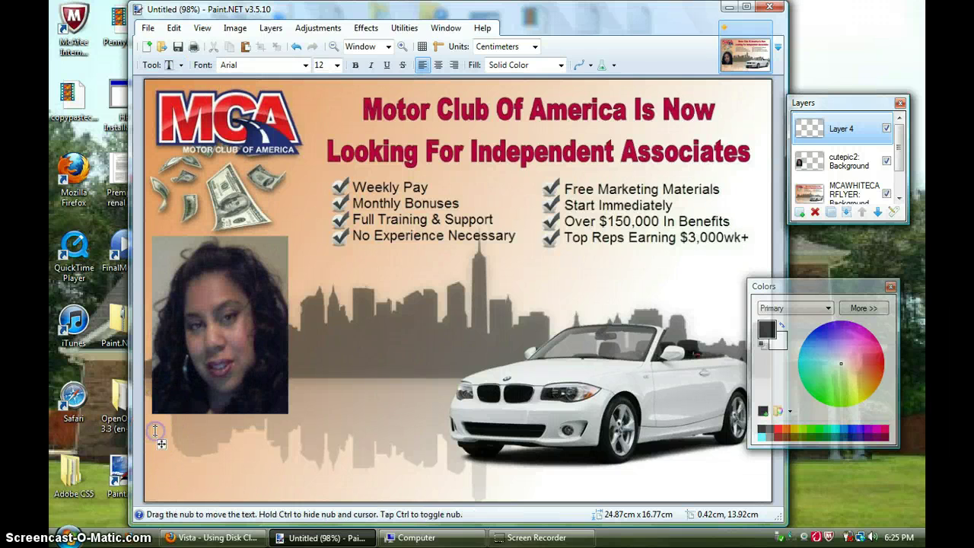
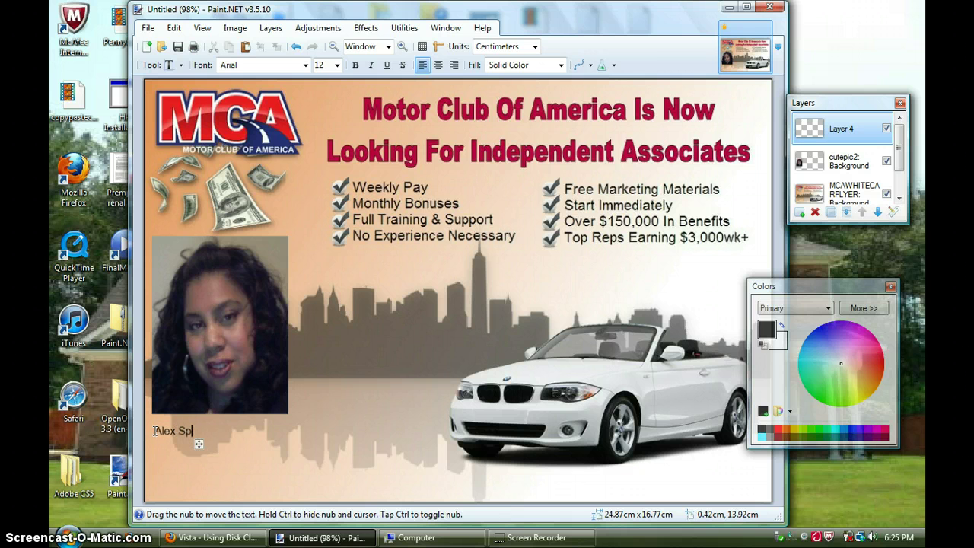
{"action": "left_click", "coordinate": [263, 120]}
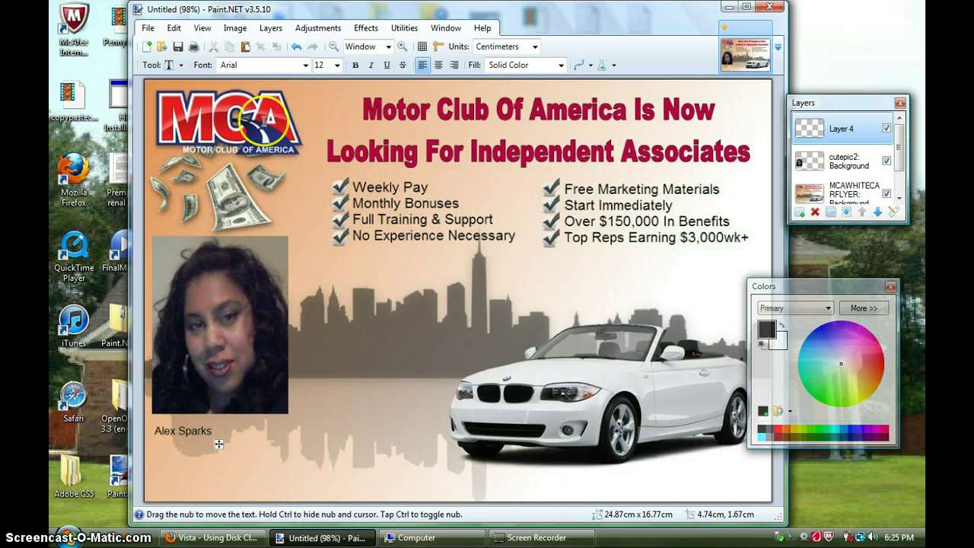
Set the name caption's font to Arial Black at size 18
{"action": "left_click", "coordinate": [305, 64]}
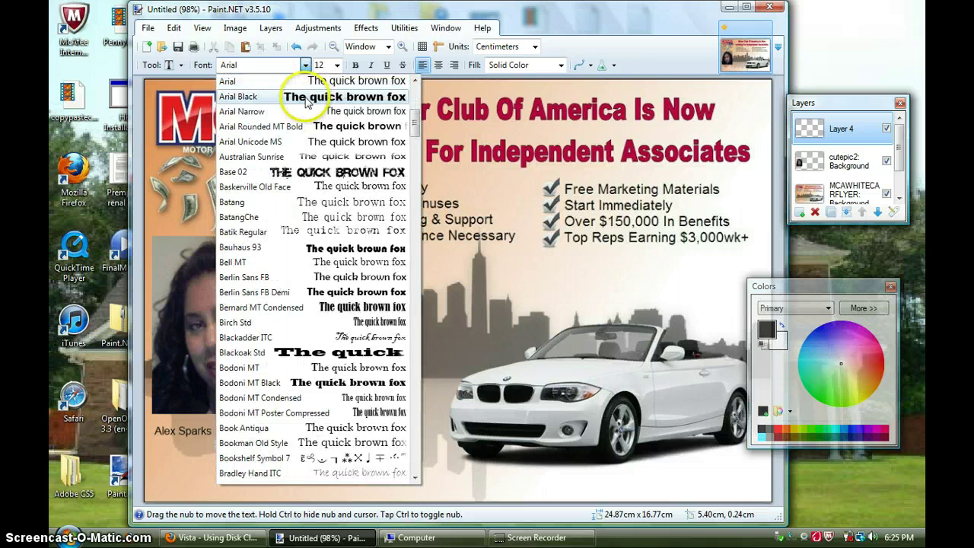
{"action": "left_click", "coordinate": [307, 99]}
{"action": "left_click", "coordinate": [337, 66]}
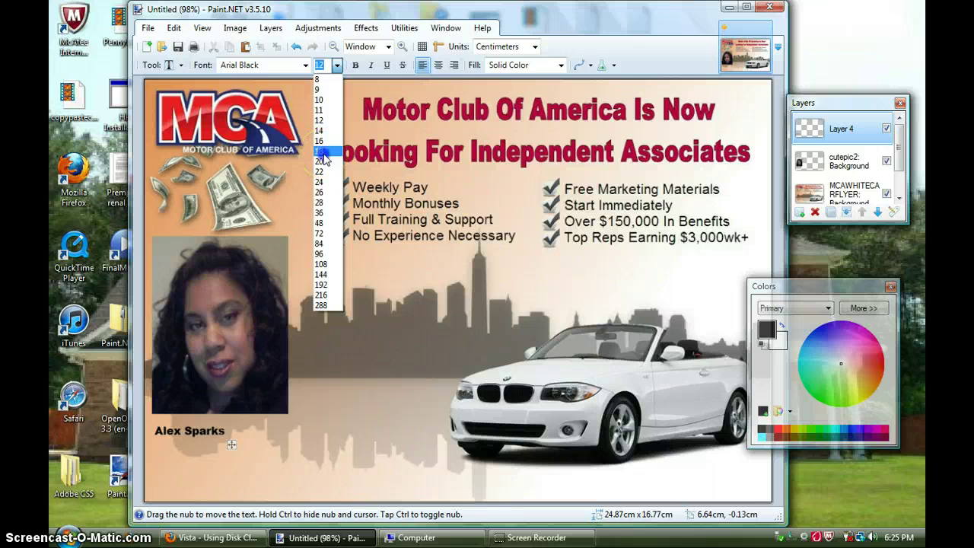
{"action": "left_click", "coordinate": [322, 152]}
{"action": "left_click", "coordinate": [319, 322]}
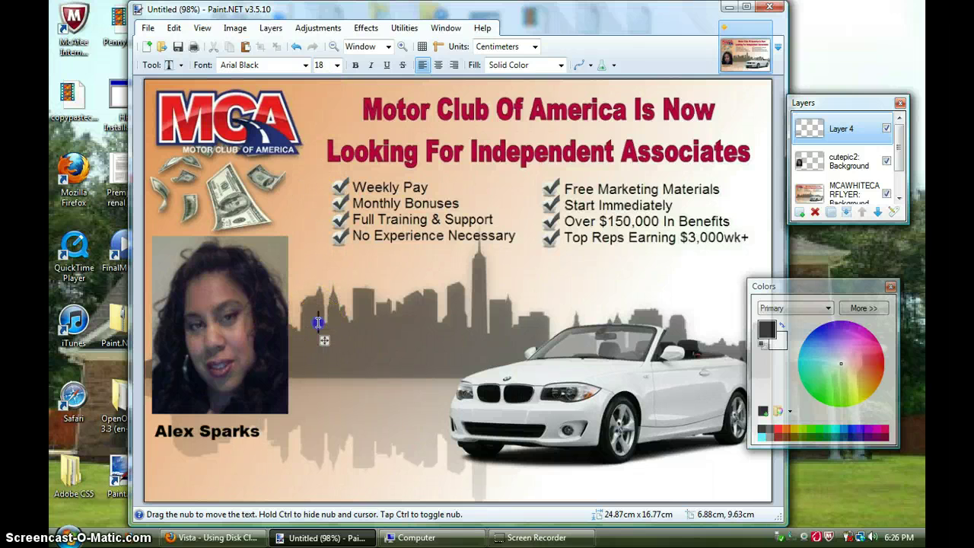
Type the contact's e-mail address, phone number and website URL on separate lines under the name
{"action": "left_click_drag", "start_coordinate": [324, 363], "coordinate": [159, 478]}
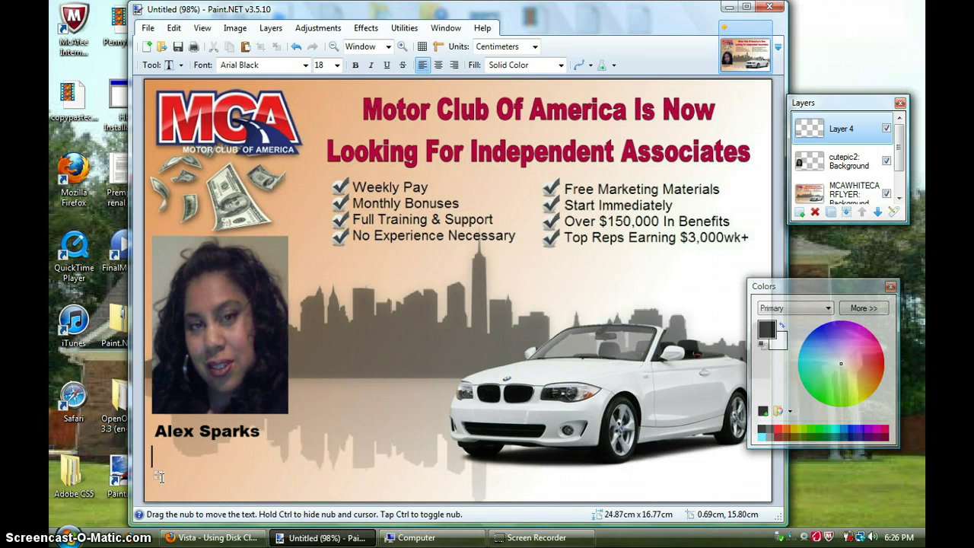
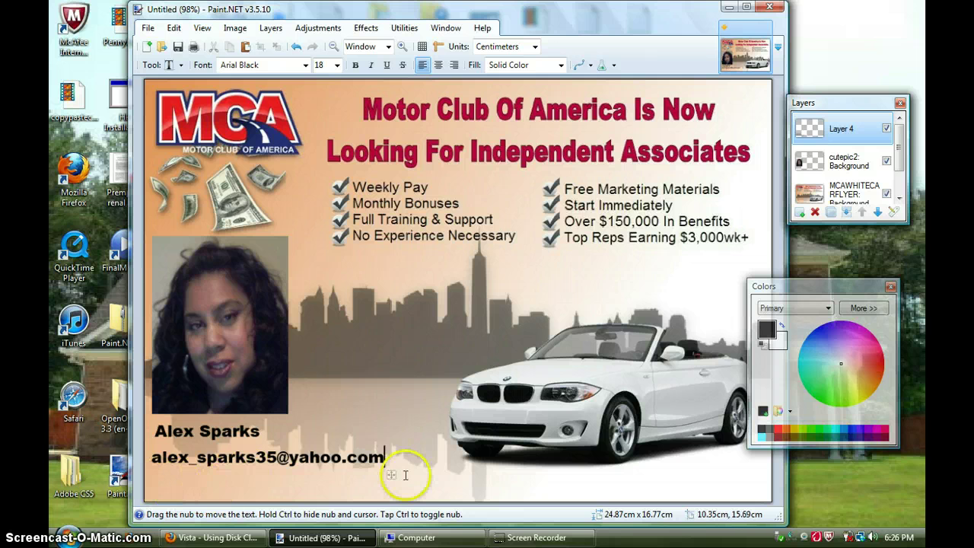
{"action": "left_click_drag", "start_coordinate": [395, 477], "coordinate": [389, 472]}
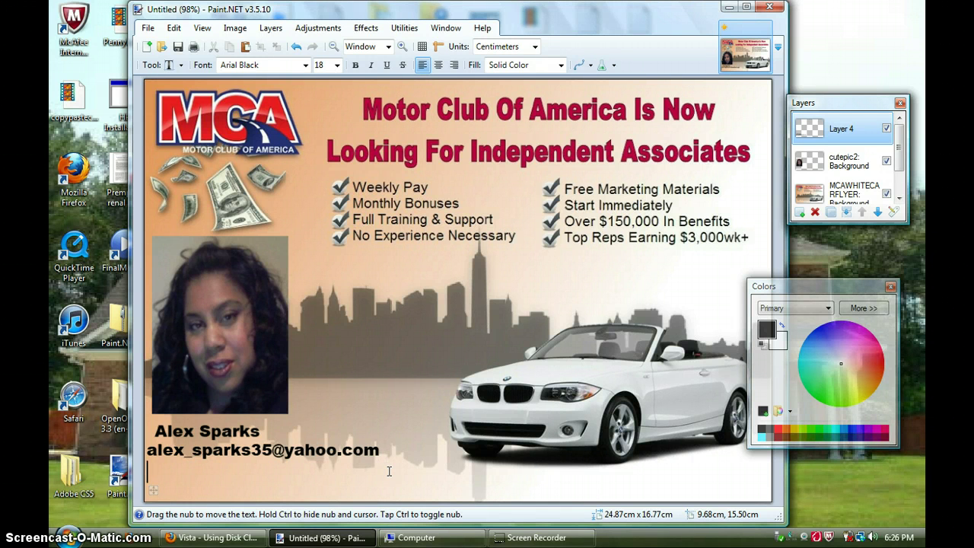
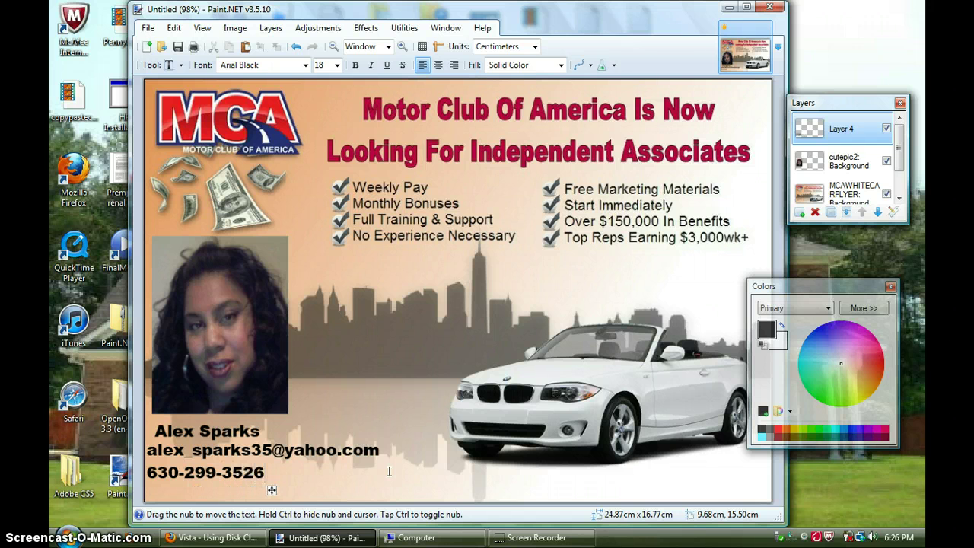
{"action": "key", "text": "Return"}
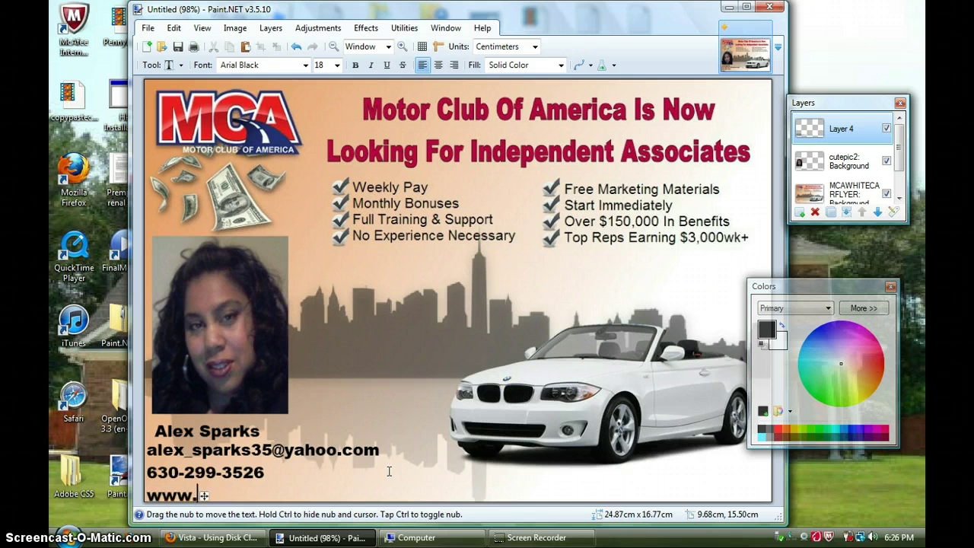
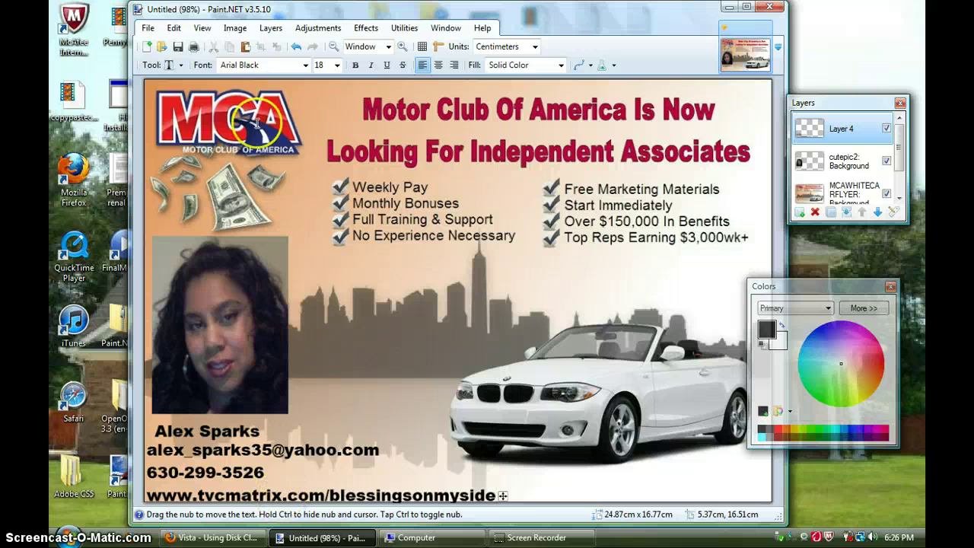
Save the flyer as a JPEG named 'my demoflyer' in the Pictures folder
{"action": "left_click", "coordinate": [148, 29]}
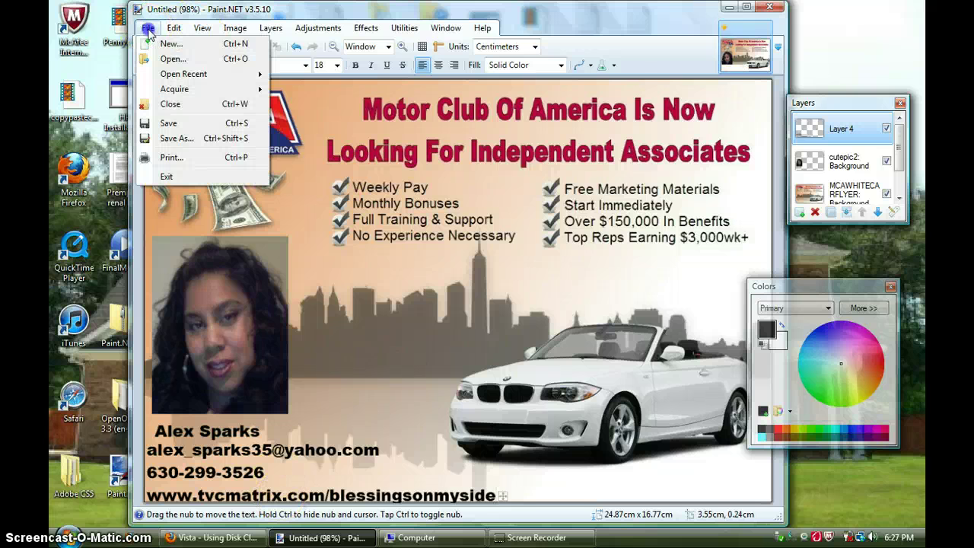
{"action": "left_click", "coordinate": [190, 137]}
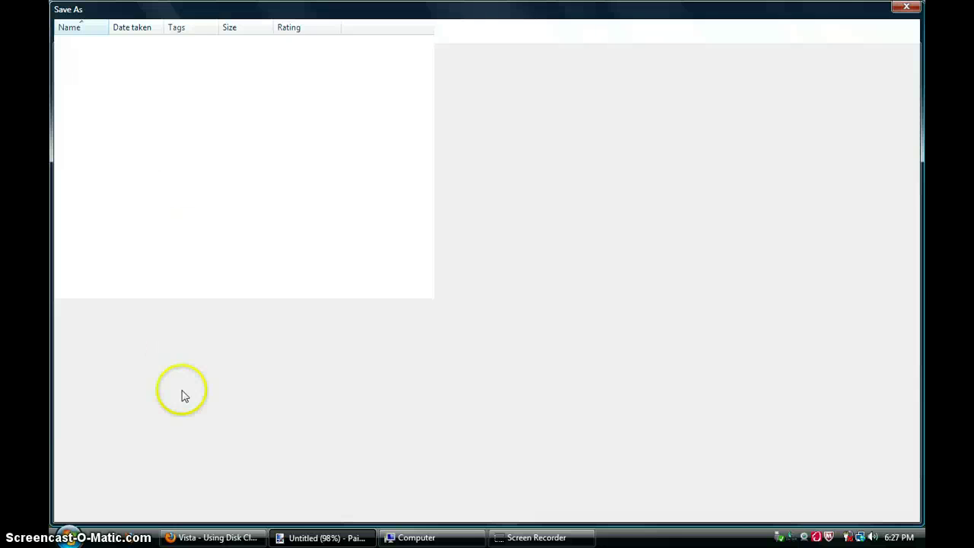
{"action": "type", "text": "m"}
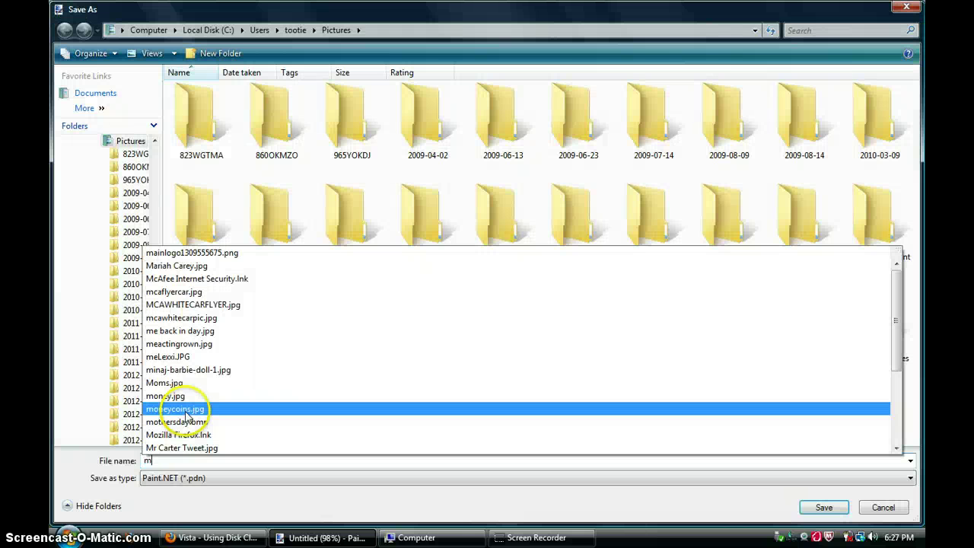
{"action": "type", "text": "y demof"}
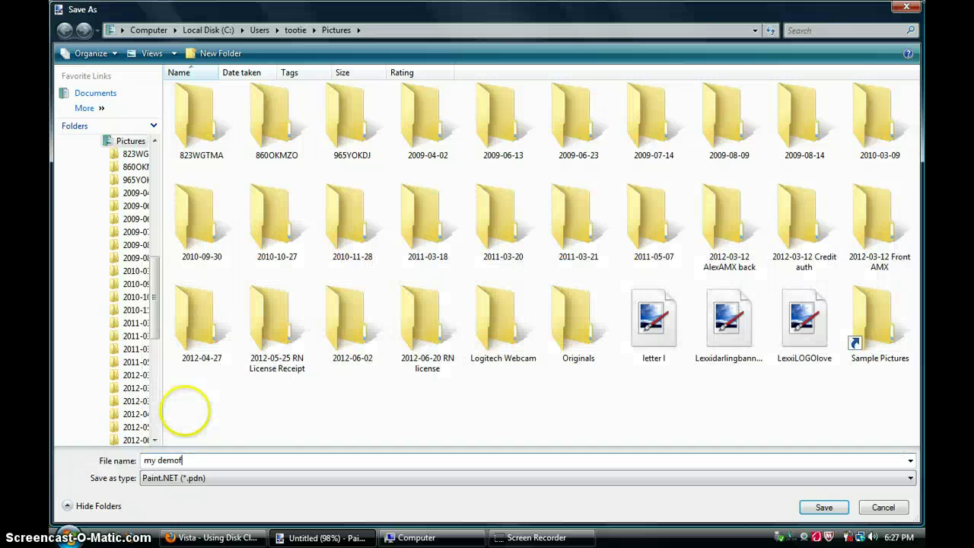
{"action": "left_click", "coordinate": [173, 479]}
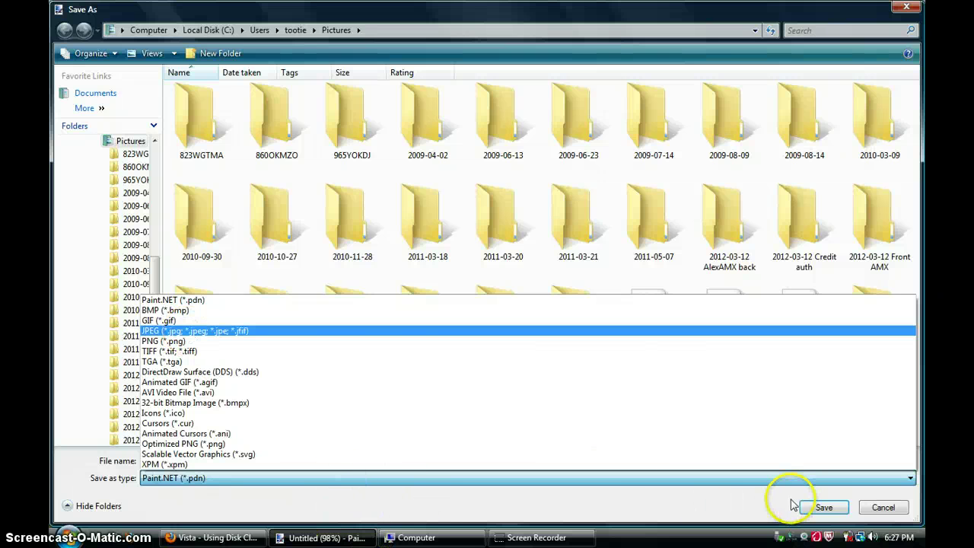
{"action": "left_click", "coordinate": [815, 512]}
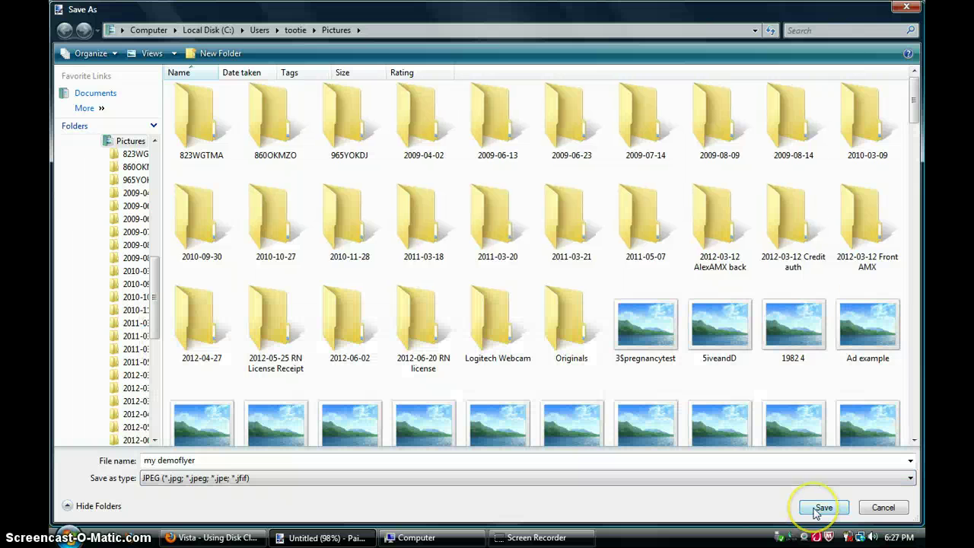